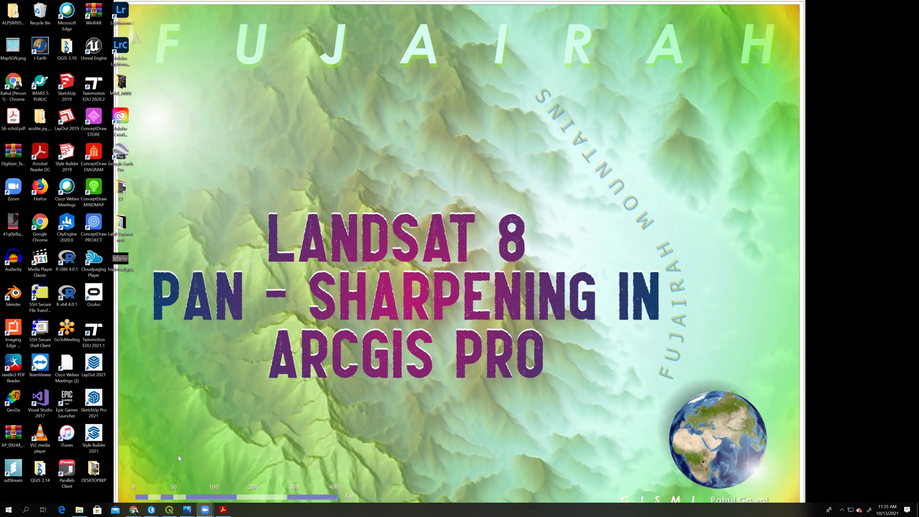
In EarthExplorer, open the Download Options for the first Landsat 8 scene, dated 2021/10/09.
mouse_move(135, 510)
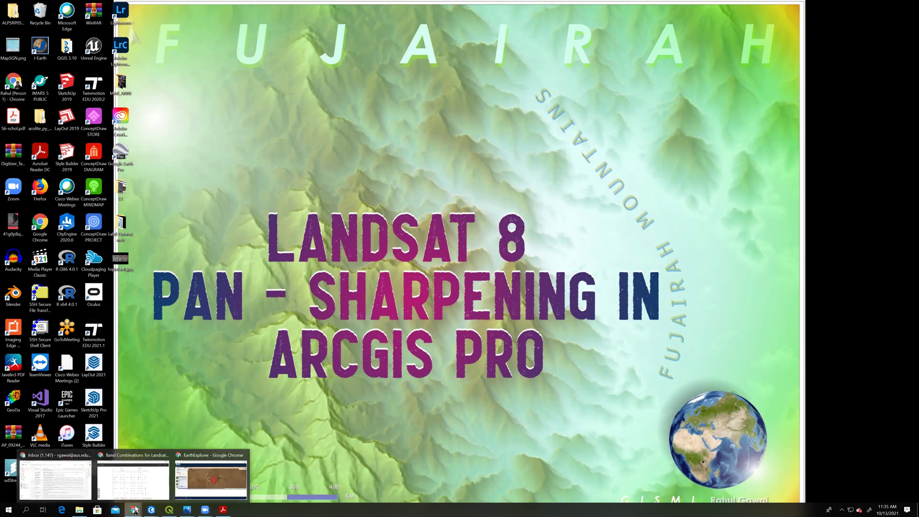
left_click(211, 479)
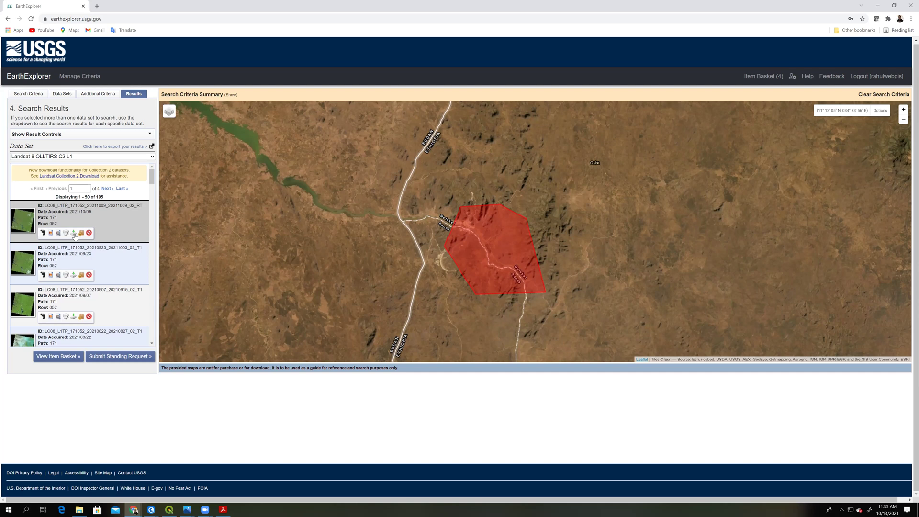
left_click(74, 233)
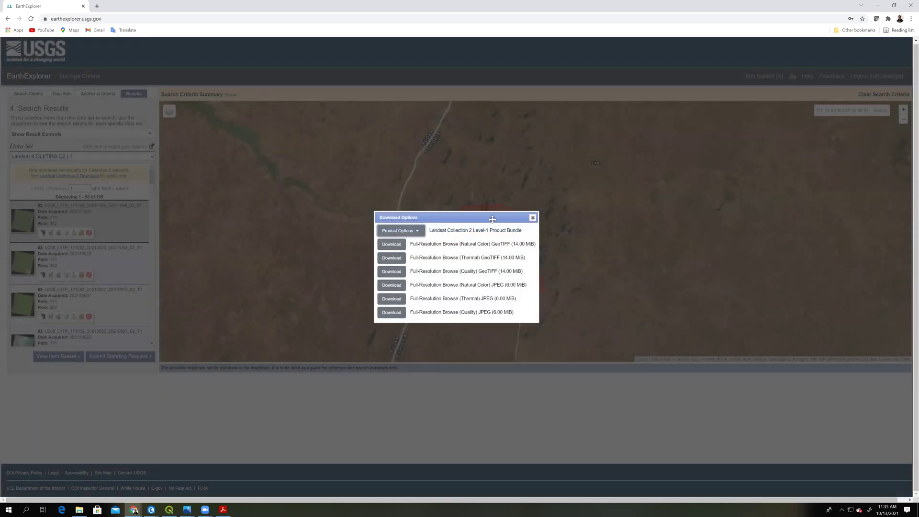
left_click_drag(492, 219, 522, 151)
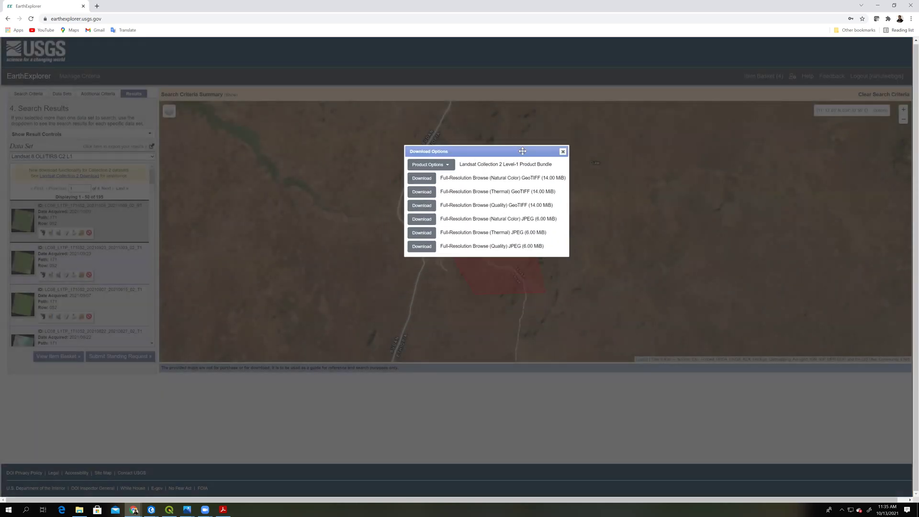
Browse the scene's individual band file list, then close it.
left_click(452, 164)
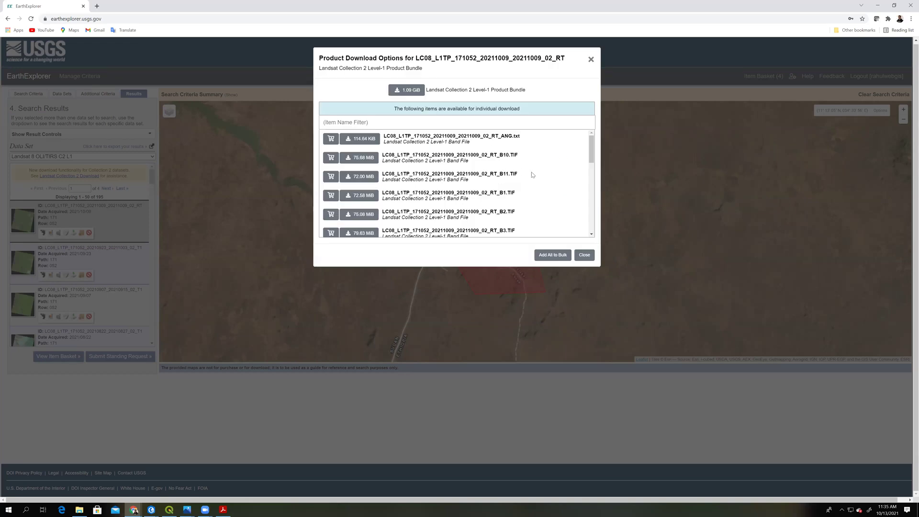
mouse_move(592, 158)
left_mouse_down()
mouse_move(593, 169)
mouse_move(597, 145)
left_mouse_up()
scroll(524, 174, "down", 1)
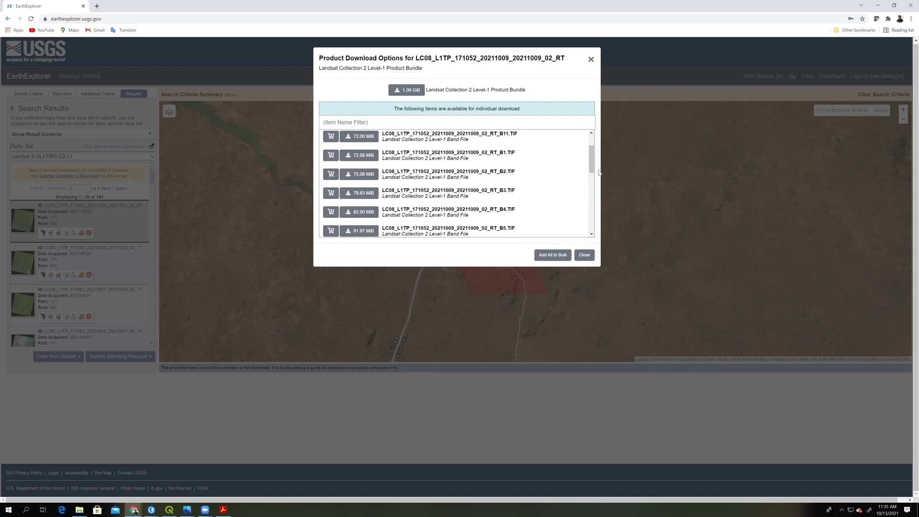
scroll(531, 178, "down", 3)
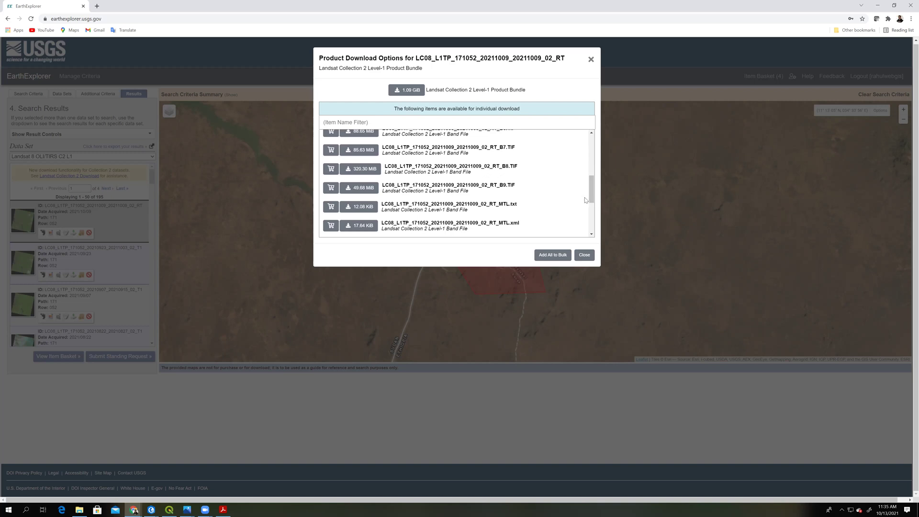
scroll(591, 195, "down", 3)
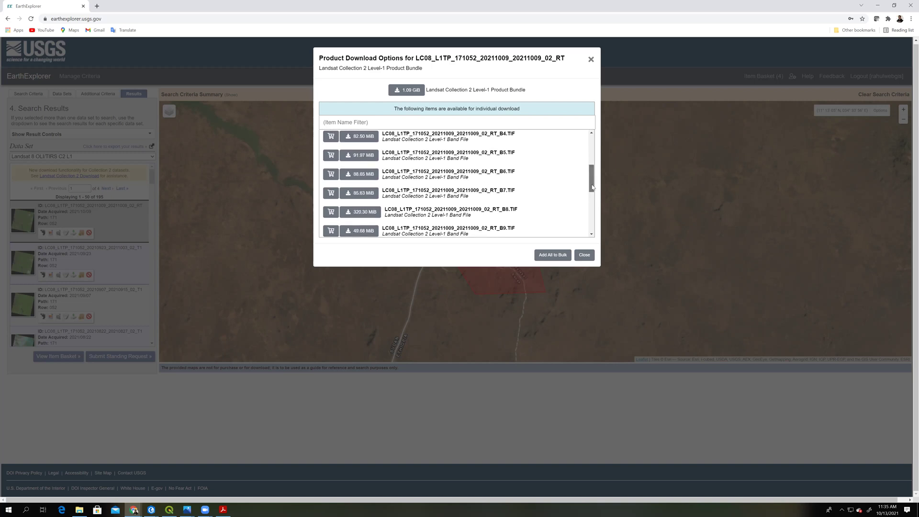
left_click(591, 59)
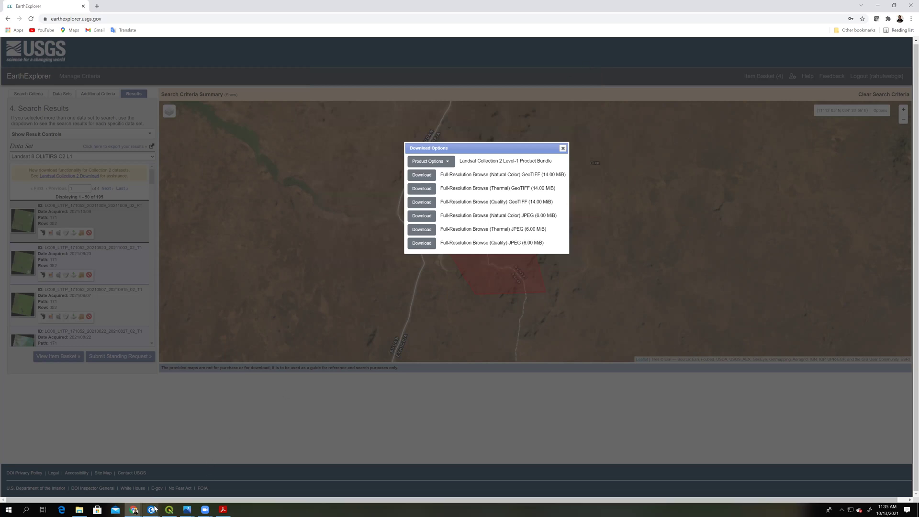
Check the blog's Landsat 8 band table (Band 2 Blue, Band 8 Pan at 15 m), then close EarthExplorer's download options.
mouse_move(136, 509)
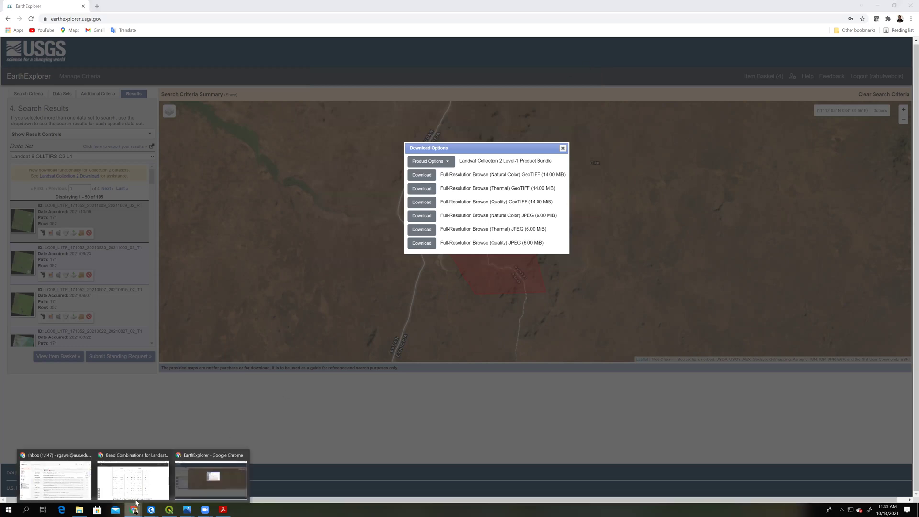
left_click(136, 492)
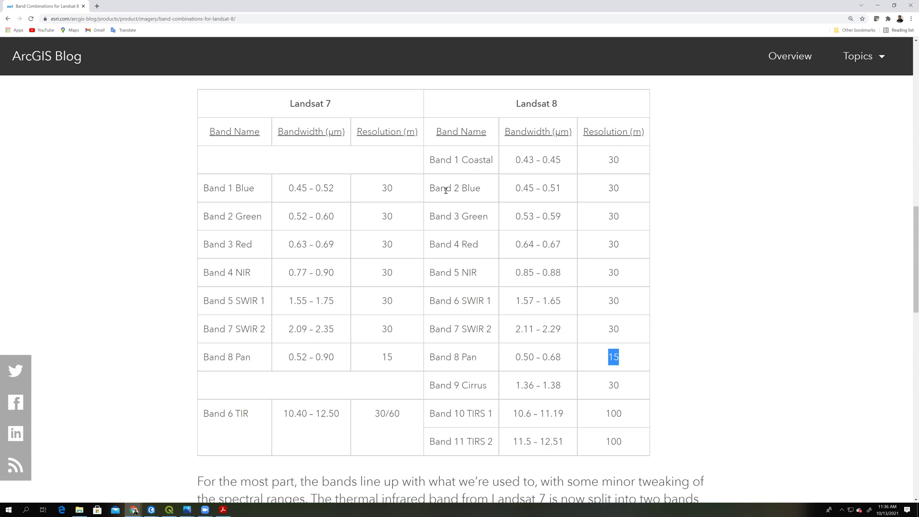
left_click_drag(430, 189, 474, 190)
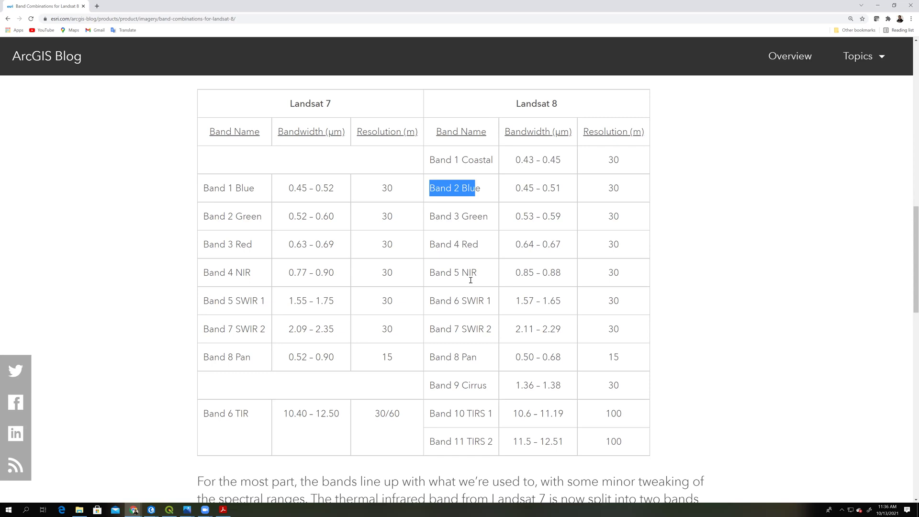
left_click_drag(430, 359, 480, 360)
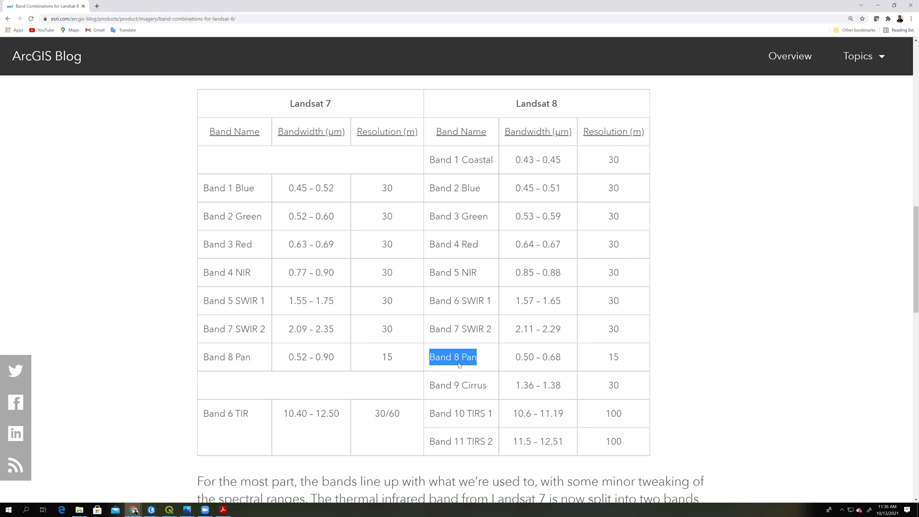
left_click_drag(609, 359, 629, 361)
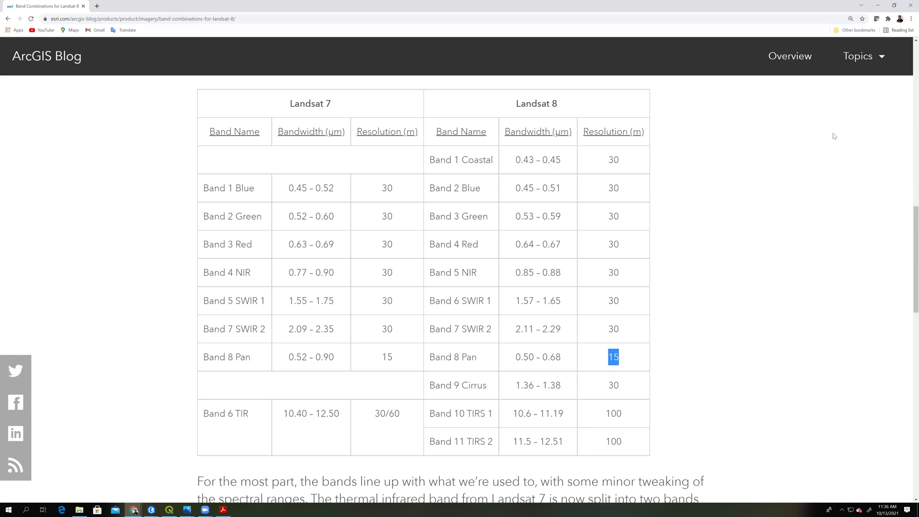
left_click(878, 6)
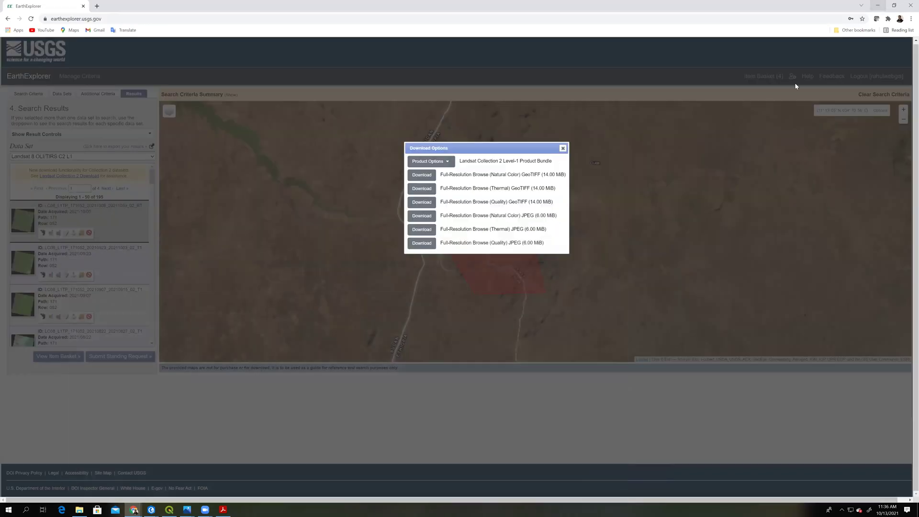
left_click(563, 148)
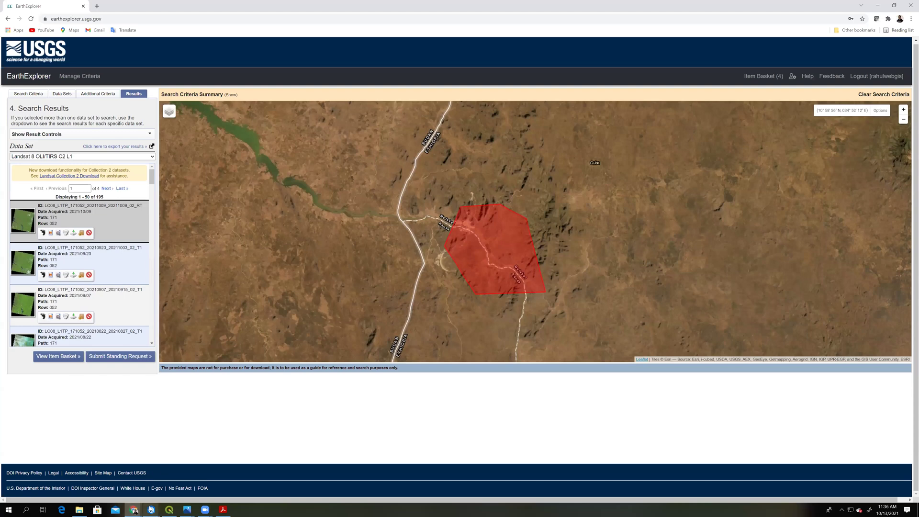
Switch to the Location Map project's Map3 and search geoprocessing tools to locate Composite Bands.
left_click(151, 510)
left_click(77, 482)
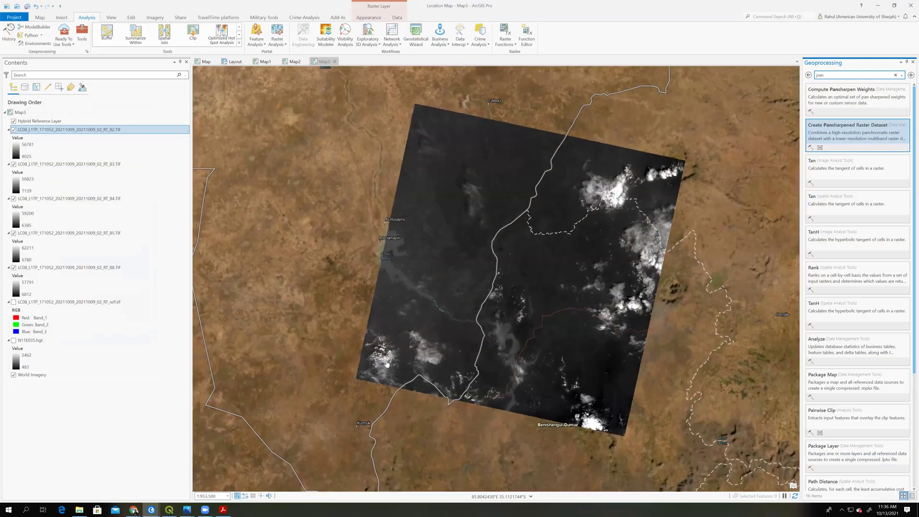
scroll(498, 312, "up", 4)
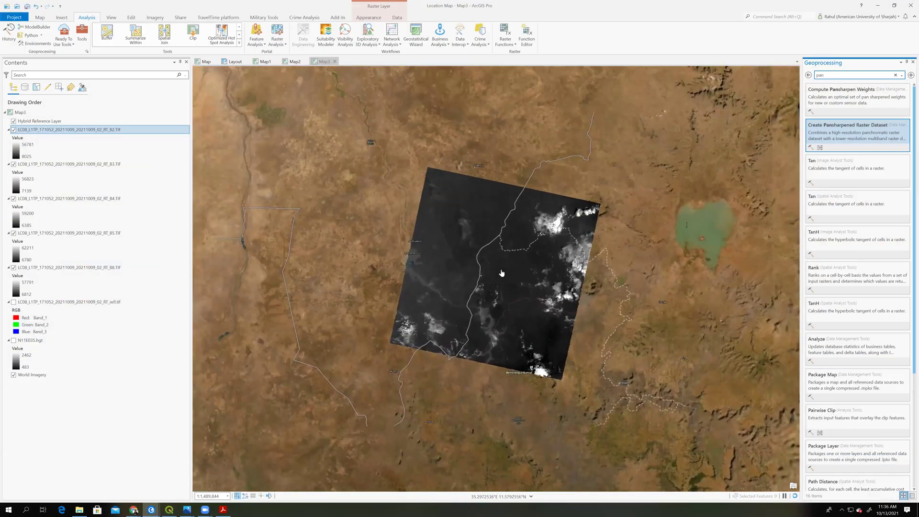
scroll(506, 275, "down", 4)
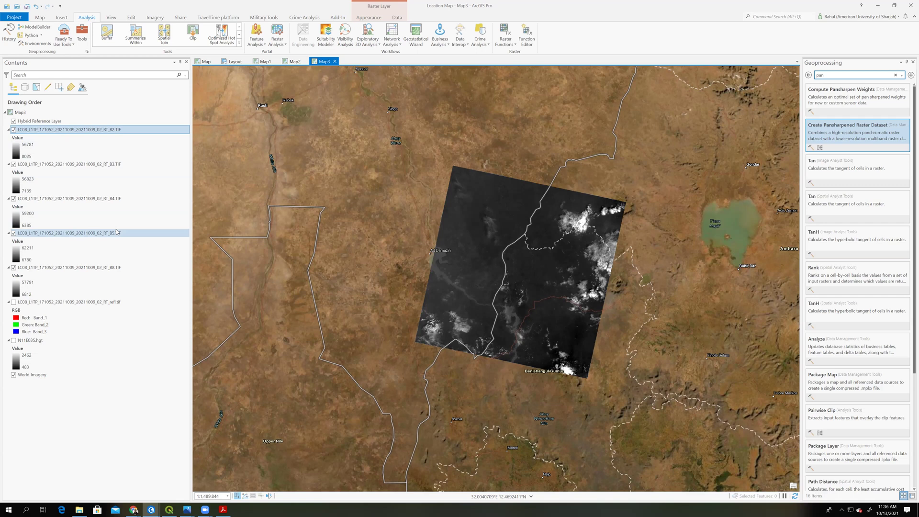
left_click(831, 75)
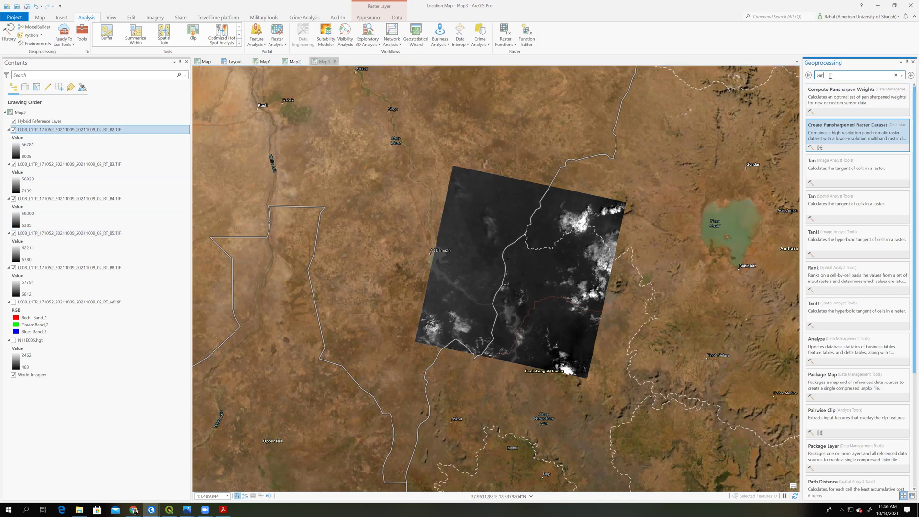
double_click(830, 76)
type("Land")
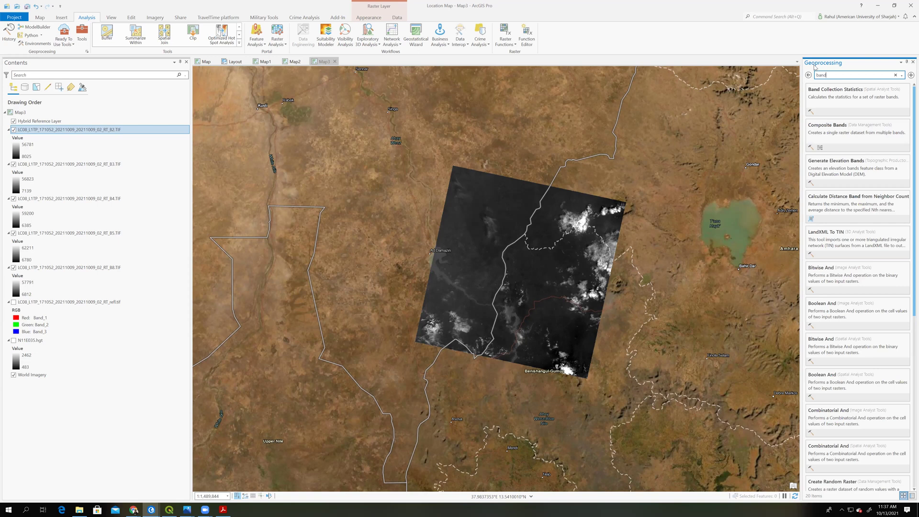
Composite Landsat bands B2, B3, B4 and B5 into one raster, keeping the default output name.
left_click(824, 131)
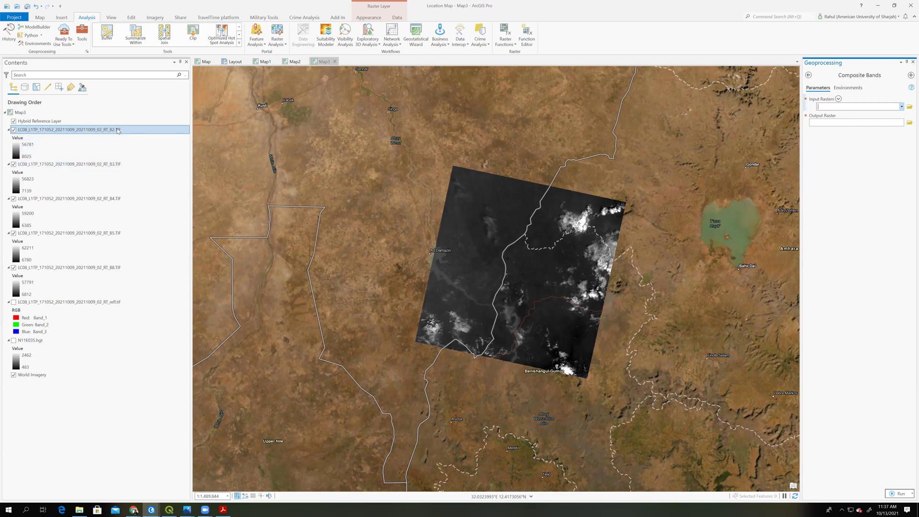
left_click(903, 107)
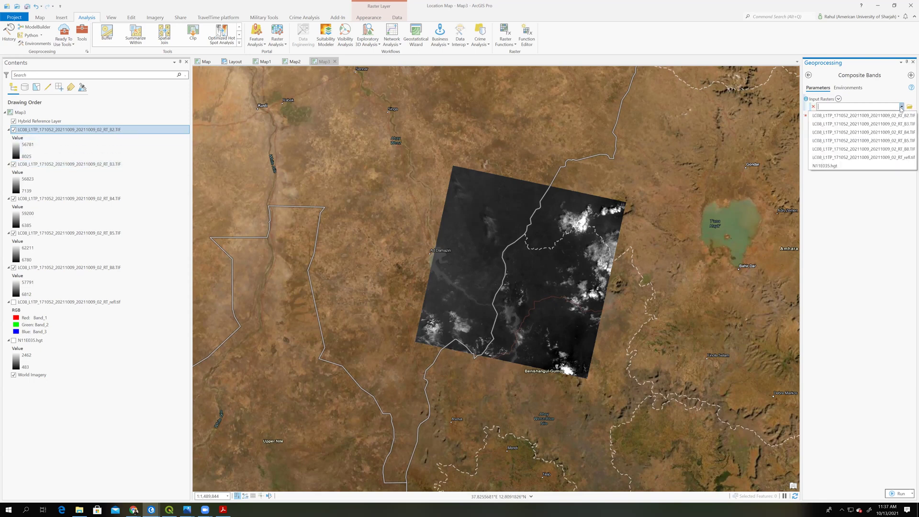
left_click(899, 118)
left_click(902, 115)
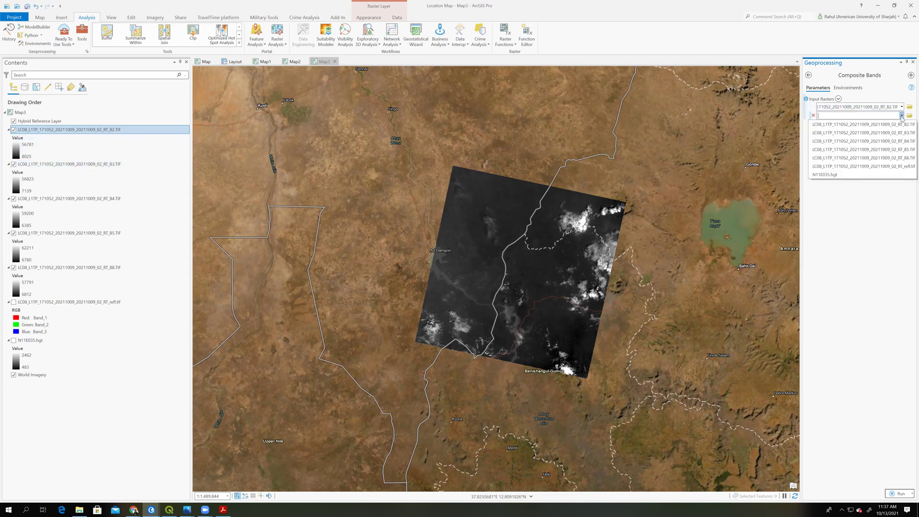
left_click(901, 132)
left_click(902, 124)
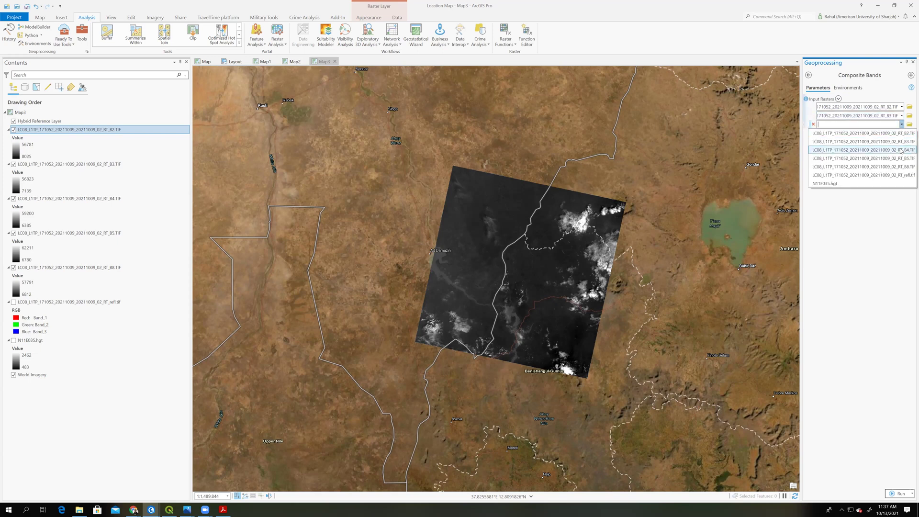
left_click(901, 135)
left_click(903, 134)
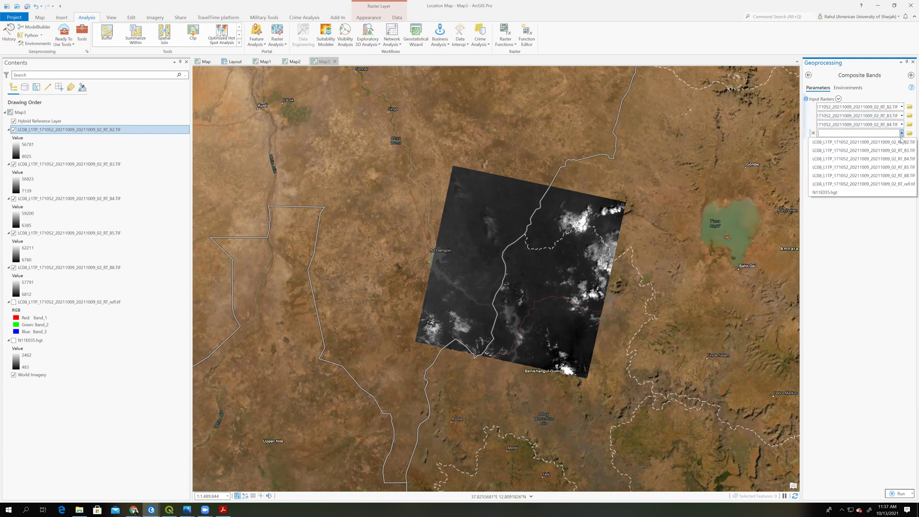
left_click(898, 171)
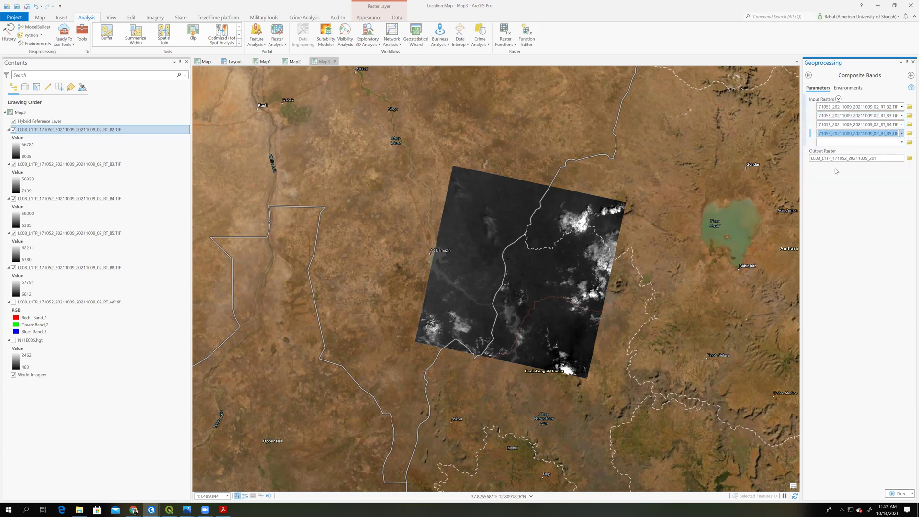
left_click(903, 143)
left_click(903, 143)
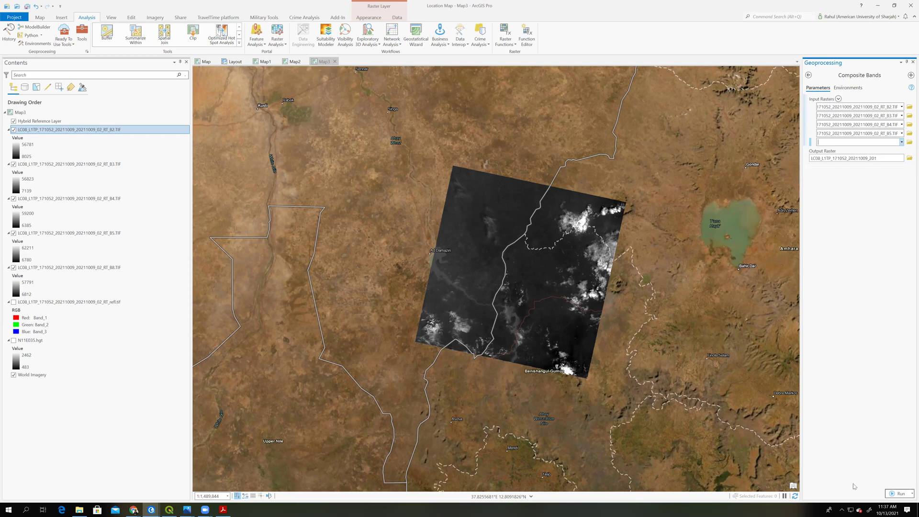
left_click(900, 494)
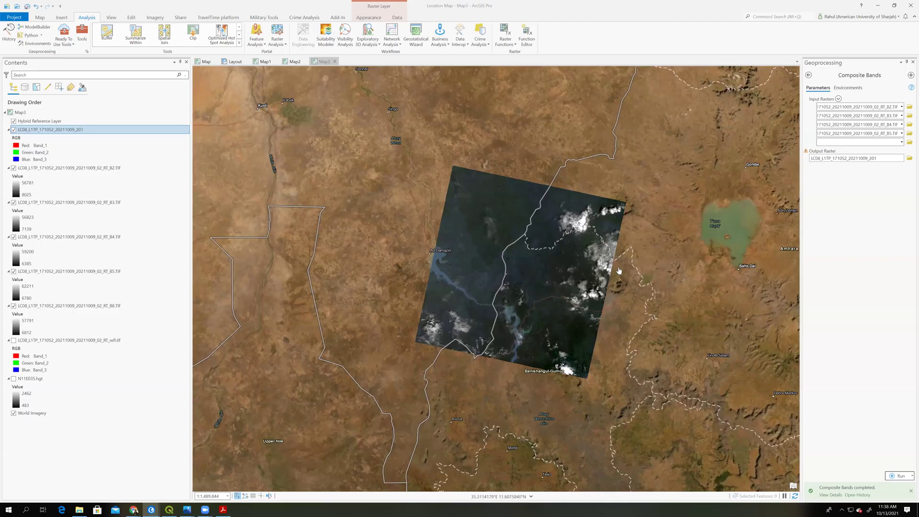
Turn off the B2, B3, B4, B5 and B8 band layers in Contents.
left_click(830, 495)
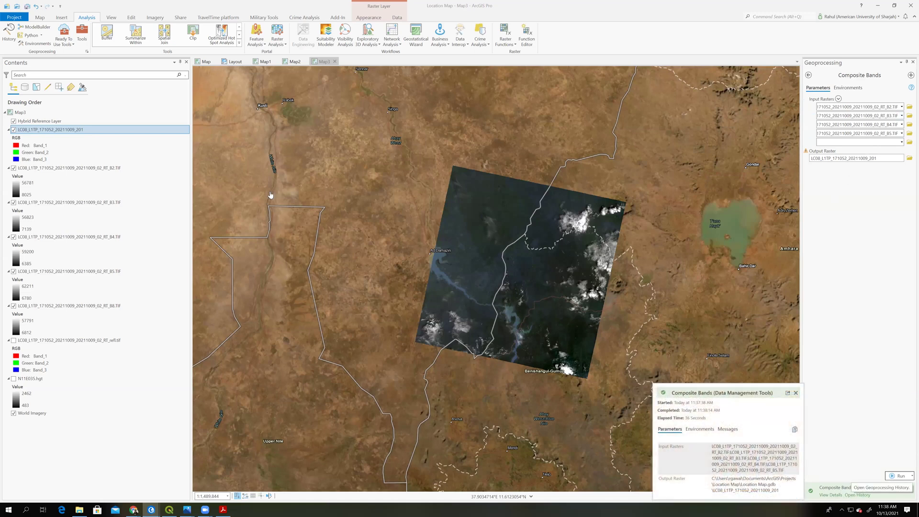
scroll(531, 265, "up", 4)
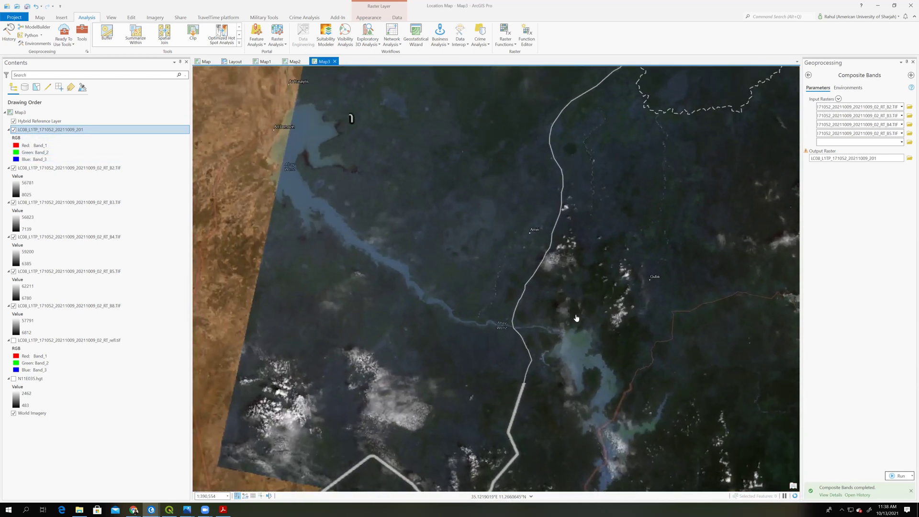
scroll(577, 318, "up", 4)
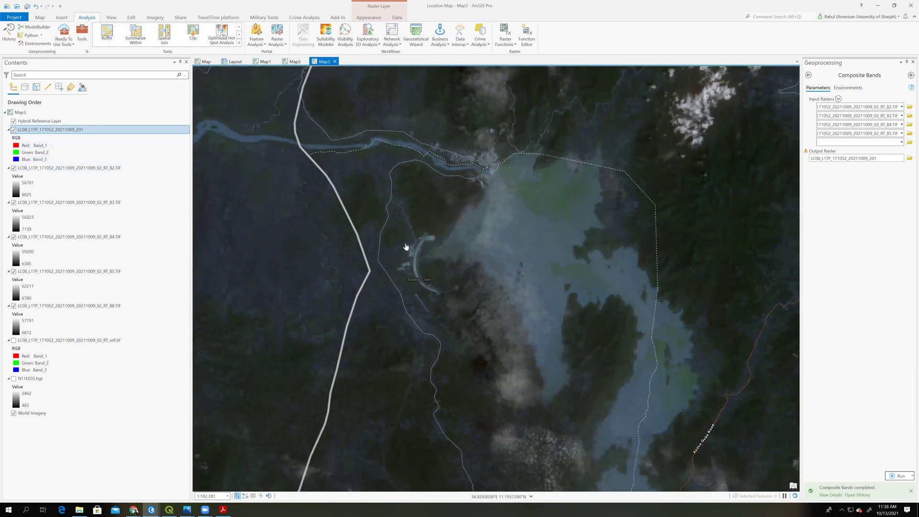
left_click(14, 168)
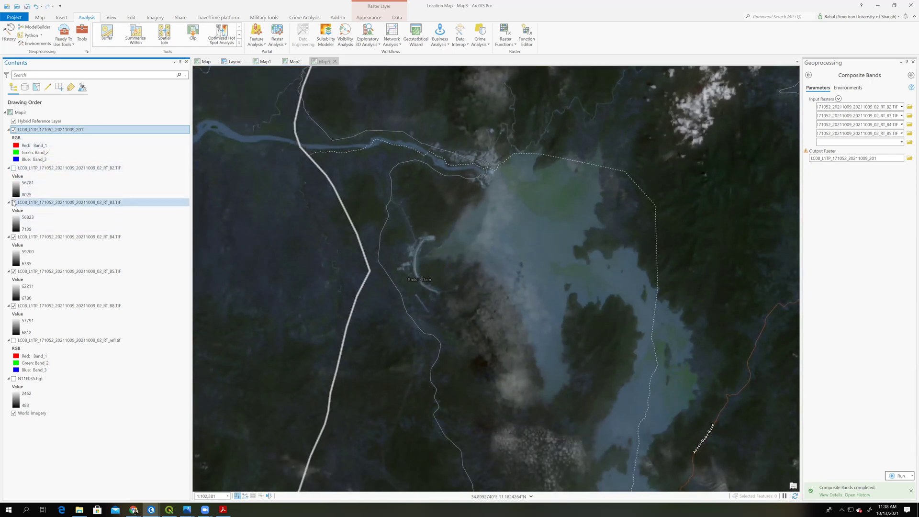
left_click(14, 203)
left_click(14, 238)
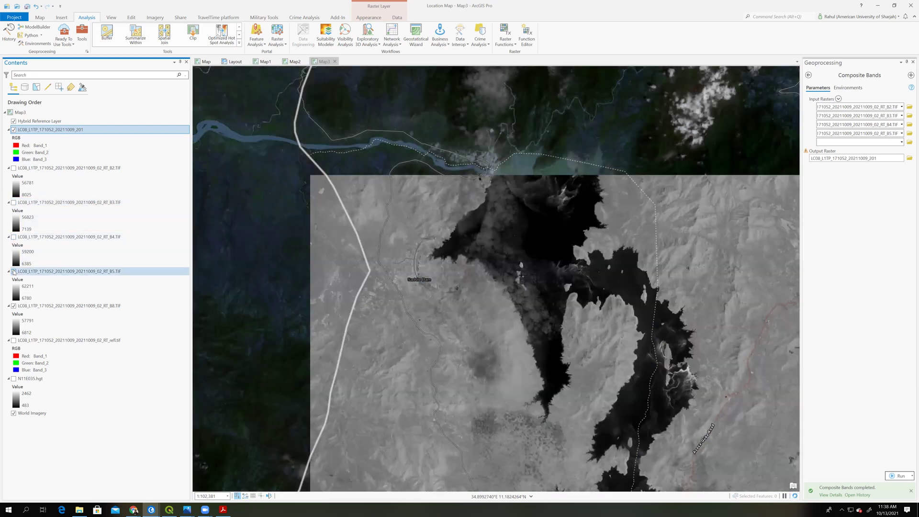
left_click(14, 271)
left_click(13, 306)
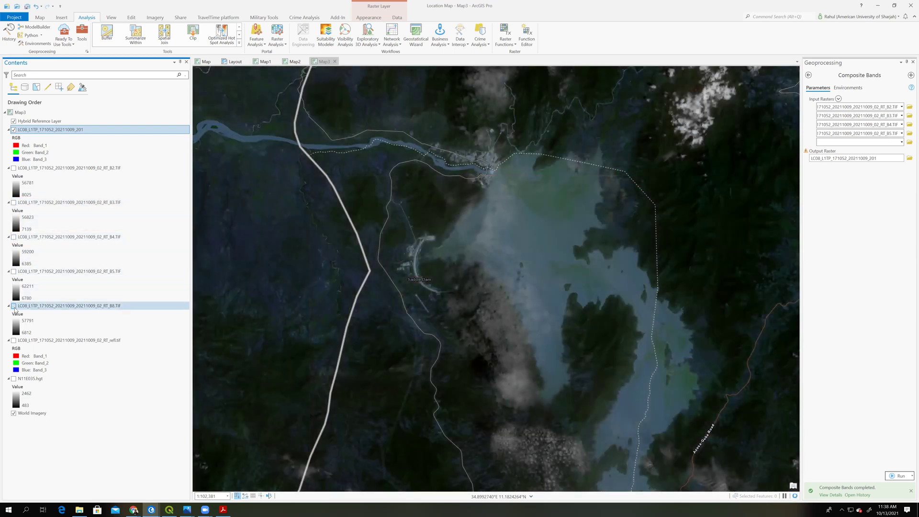
Zoom and pan the map to centre the reservoir.
scroll(451, 207, "up", 2)
scroll(450, 207, "down", 3)
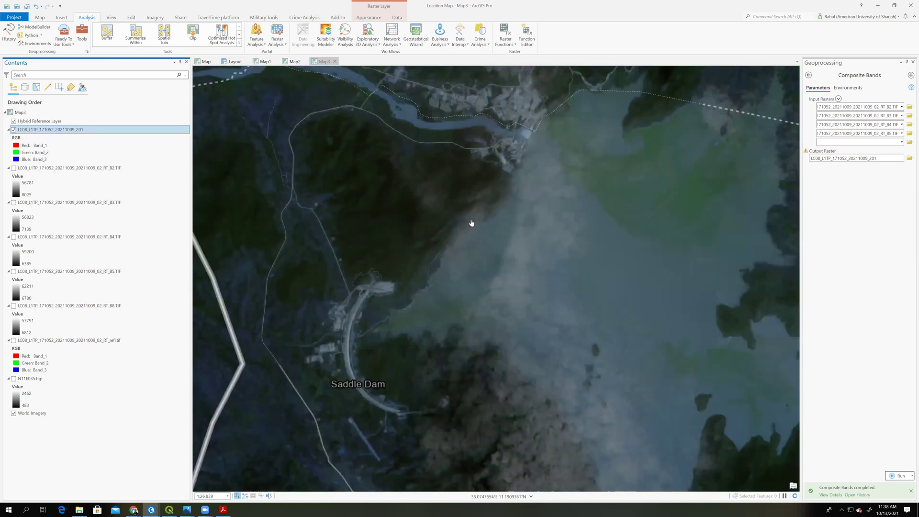
scroll(477, 212, "up", 1)
left_click_drag(468, 212, 495, 241)
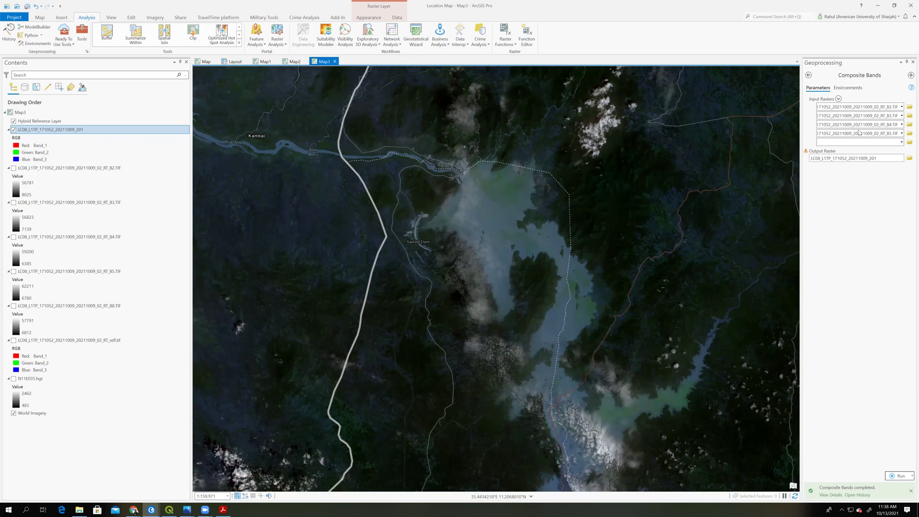
Search geoprocessing tools for 'pan' and open Create Pansharpened Raster Dataset.
left_click(809, 76)
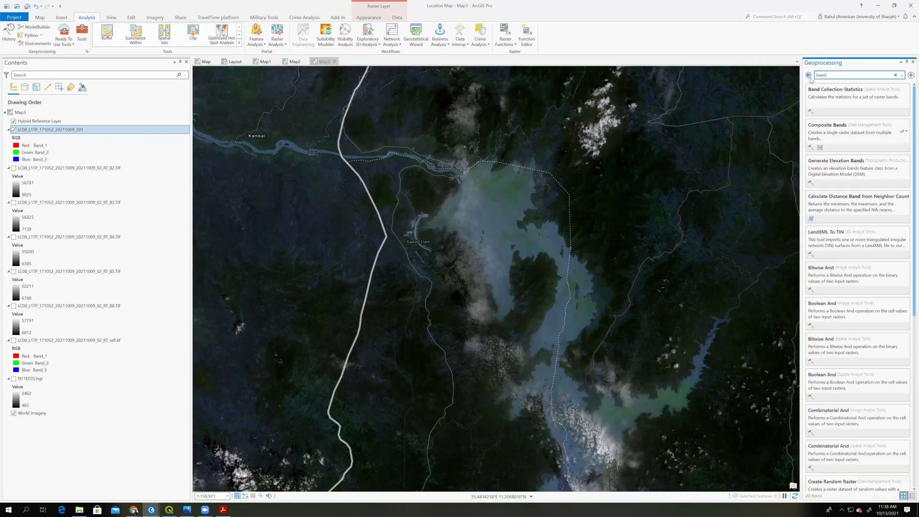
left_click(838, 78)
type("p")
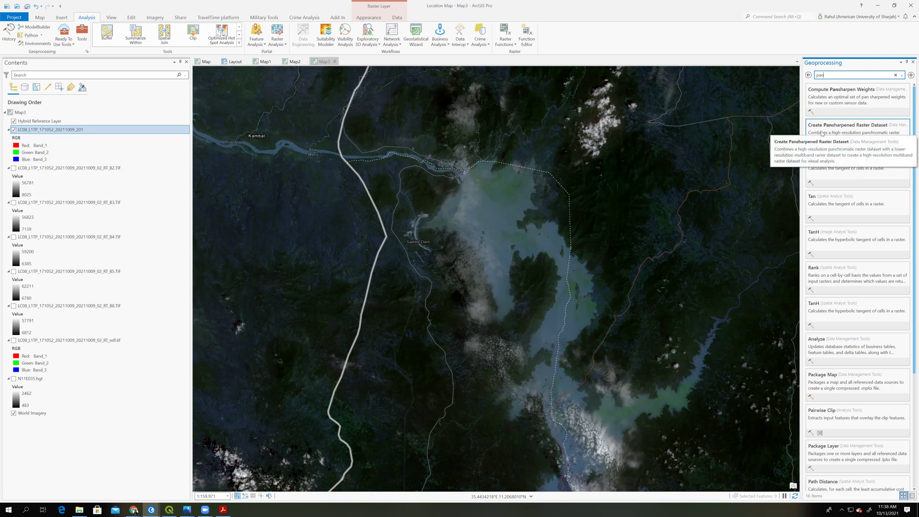
left_click(855, 127)
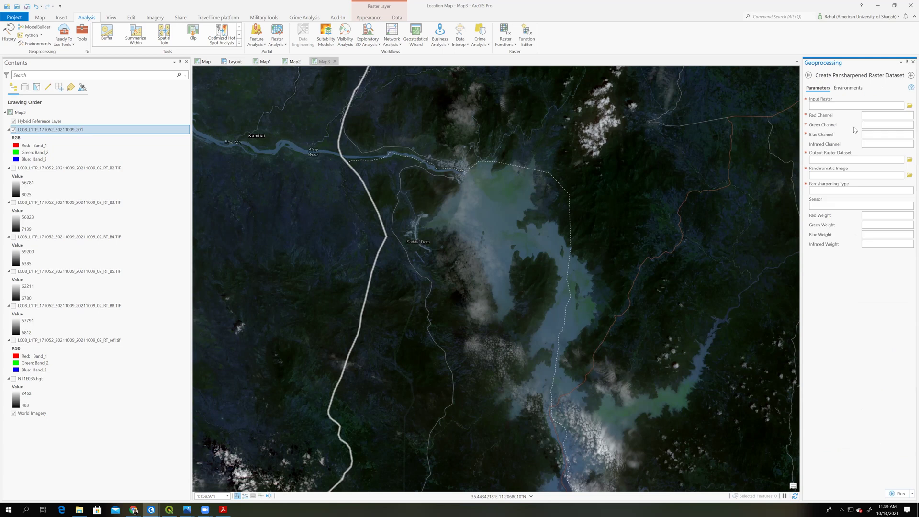
Set the 201 composite as input raster, keeping channels red 3, green 2, blue 1, infrared 4.
left_click(902, 106)
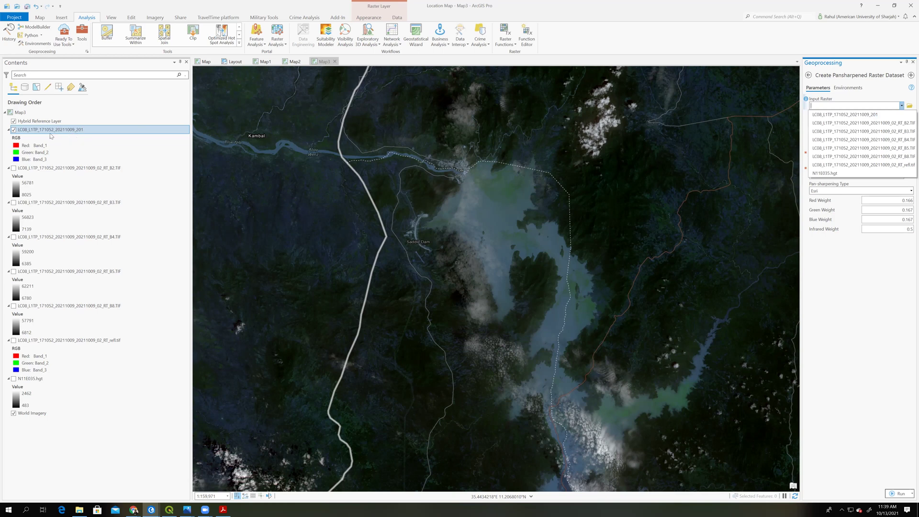
left_click(857, 118)
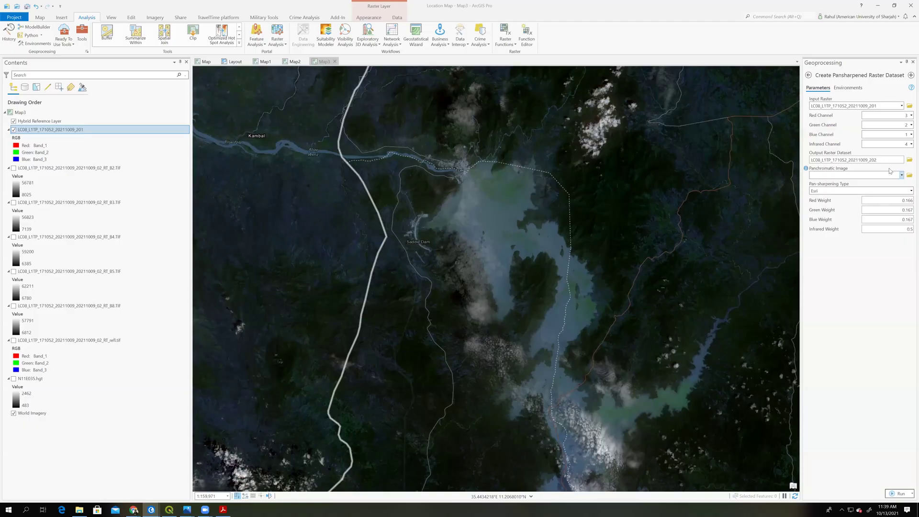
left_click(911, 116)
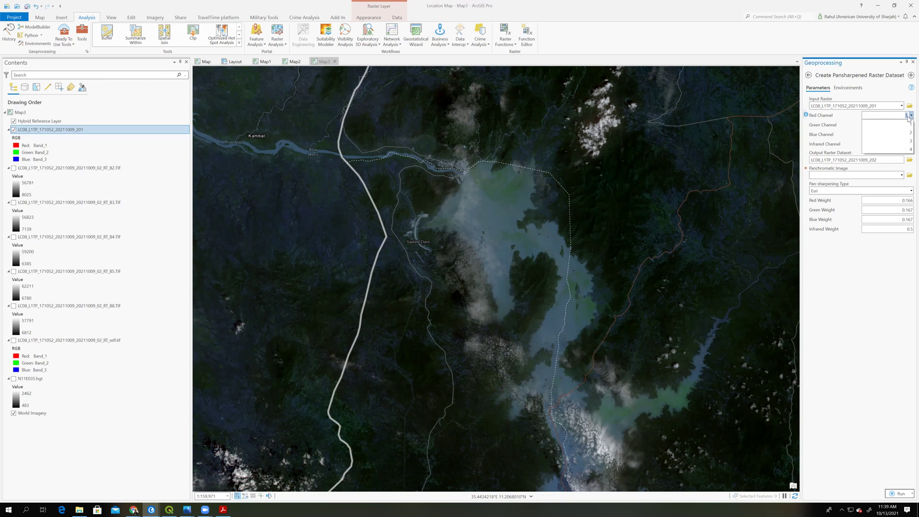
left_click(911, 116)
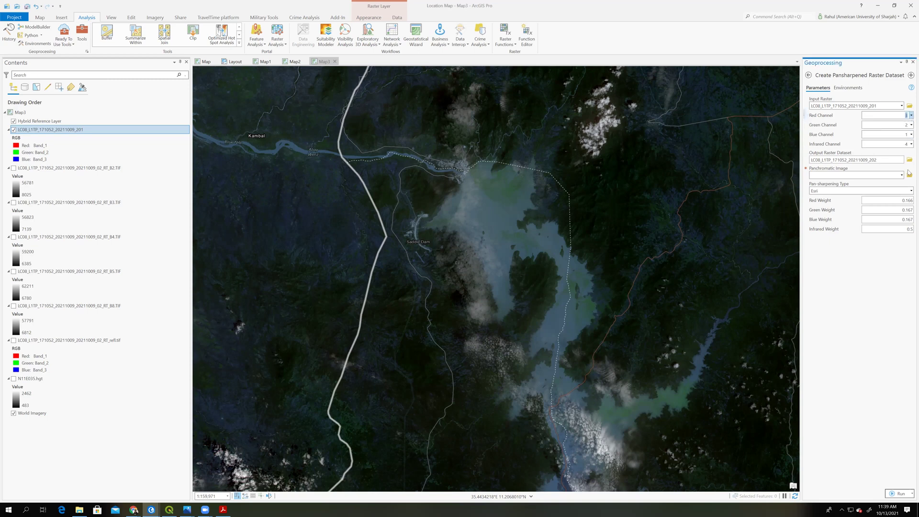
Append SHAR to the end of the output raster name.
left_click(880, 161)
key("End")
type("SHAR")
left_click(873, 173)
Pan-sharpen using the B8 band as panchromatic image with the Esri method.
left_click(902, 175)
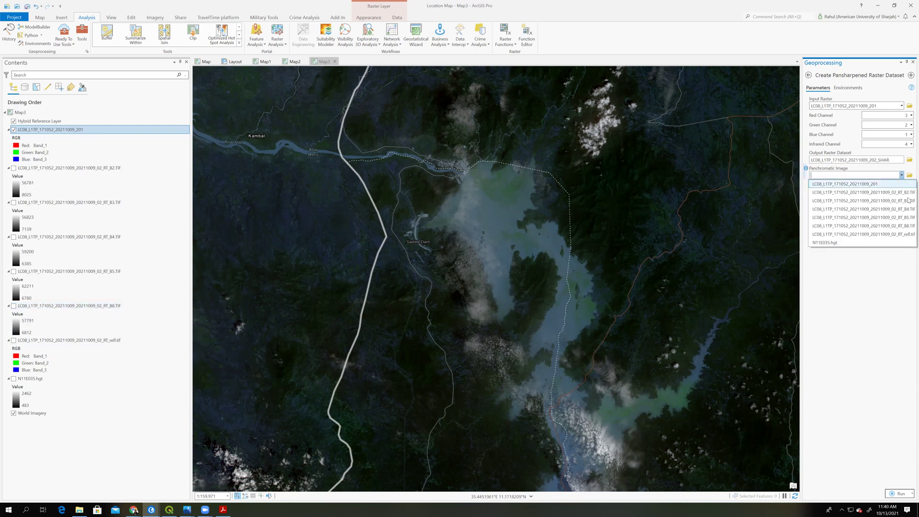
left_click(888, 226)
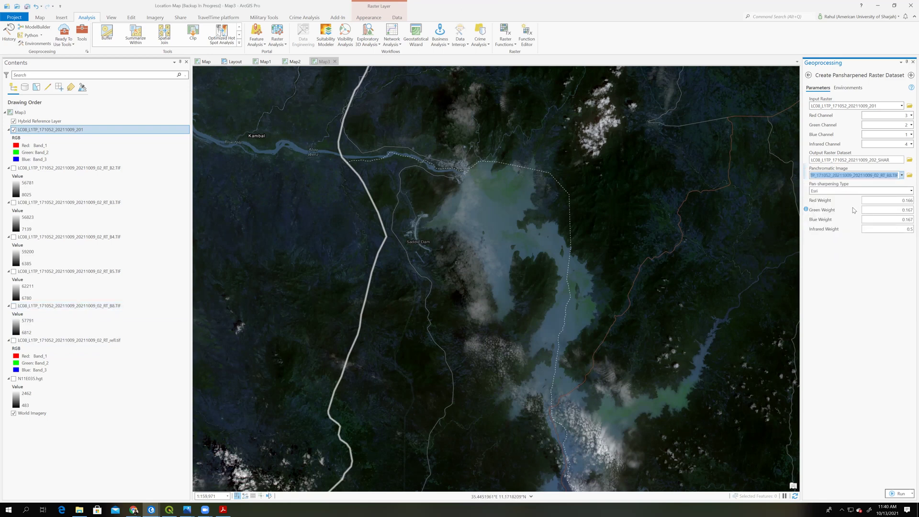
left_click(910, 191)
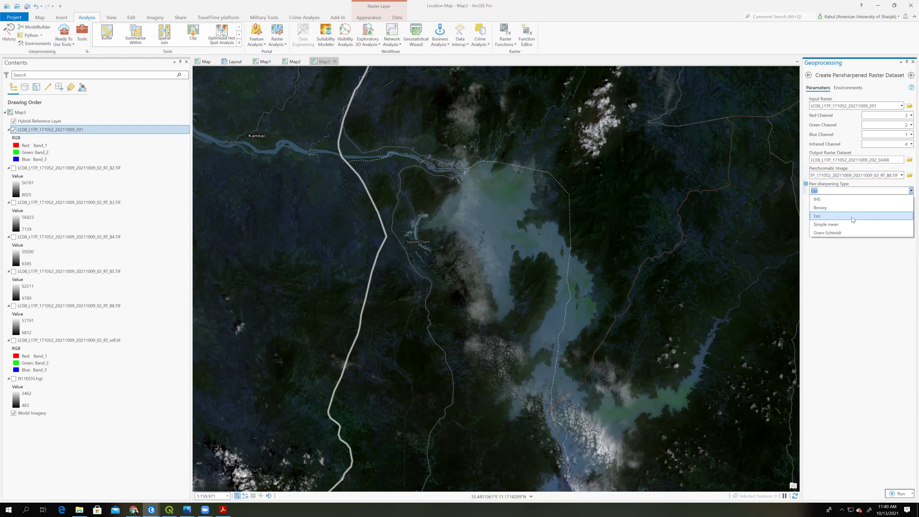
left_click(831, 219)
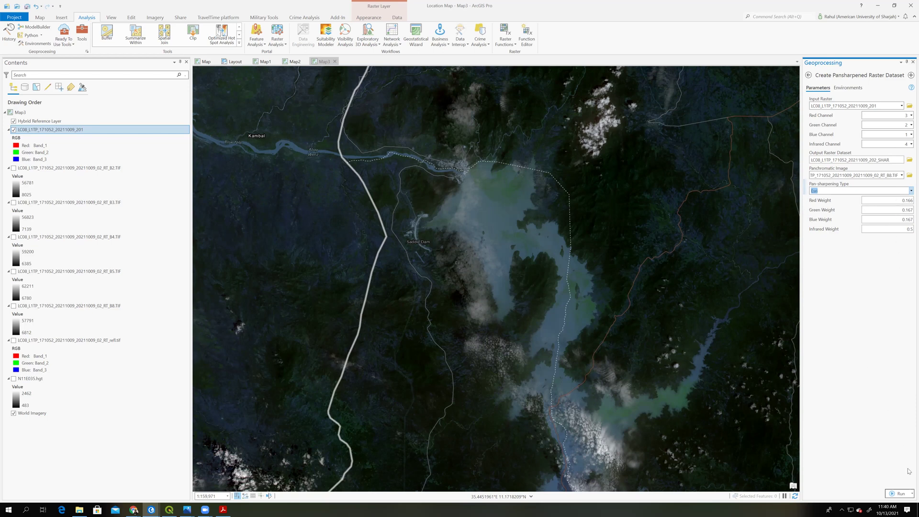
left_click(900, 494)
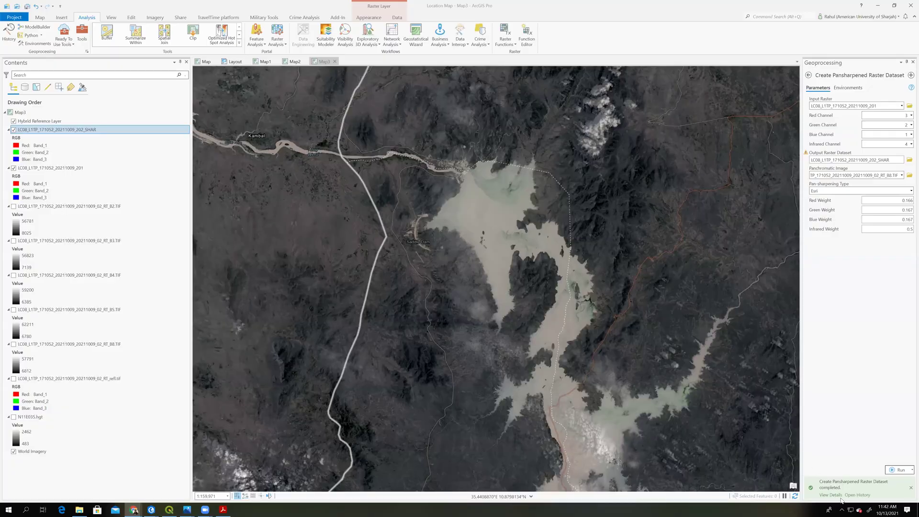
Zoom out to the raster footprint and switch off the _201 composite layer.
scroll(558, 284, "down", 3)
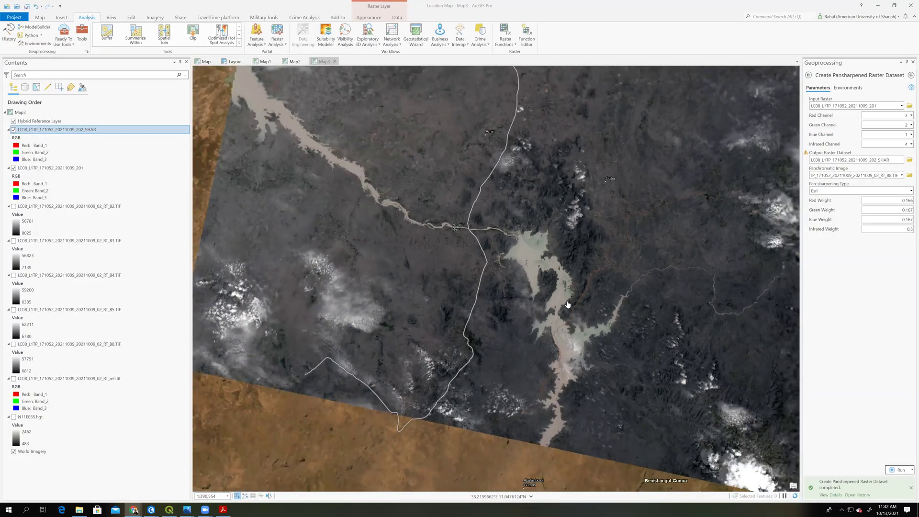
scroll(568, 305, "down", 3)
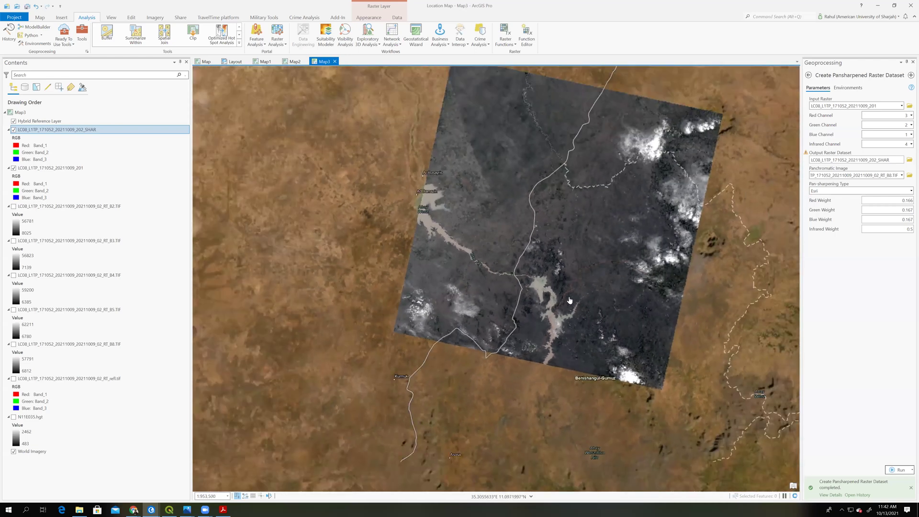
left_click_drag(570, 301, 550, 307)
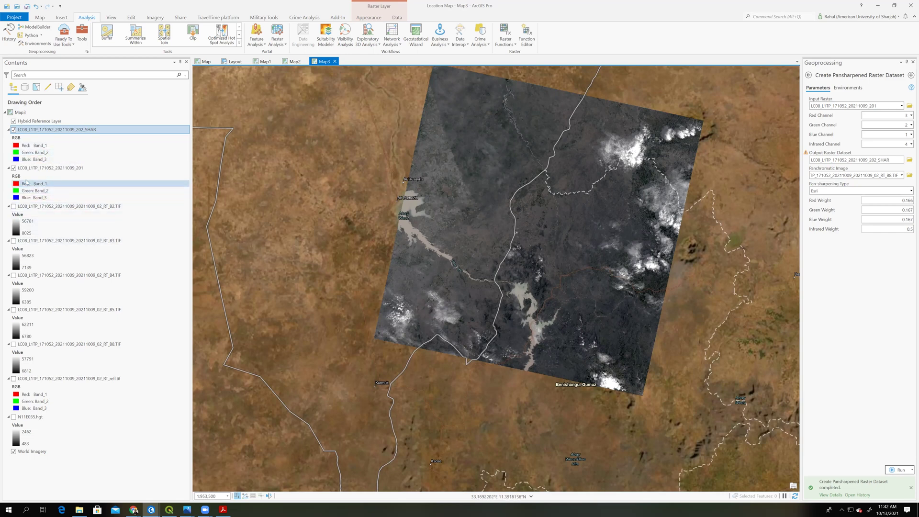
left_click(14, 169)
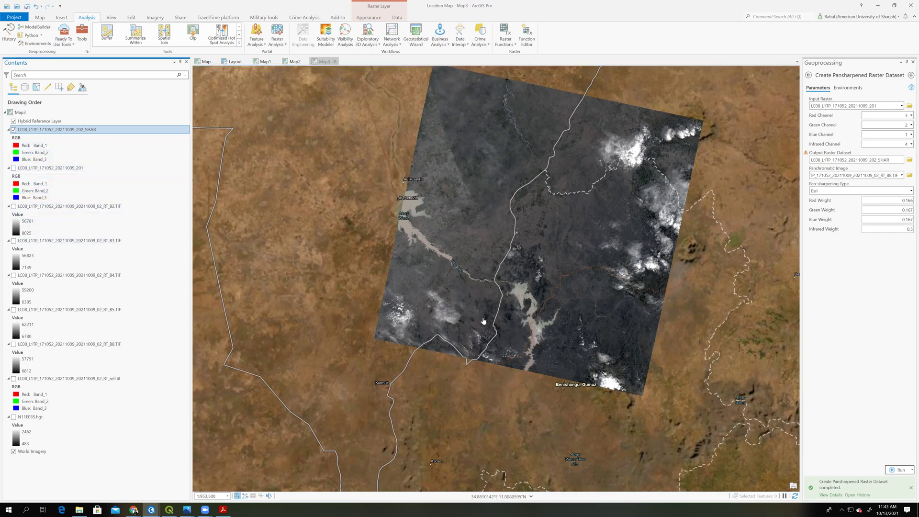
Zoom in on the reservoir dam and pan around it.
scroll(476, 324, "up", 5)
scroll(509, 254, "up", 6)
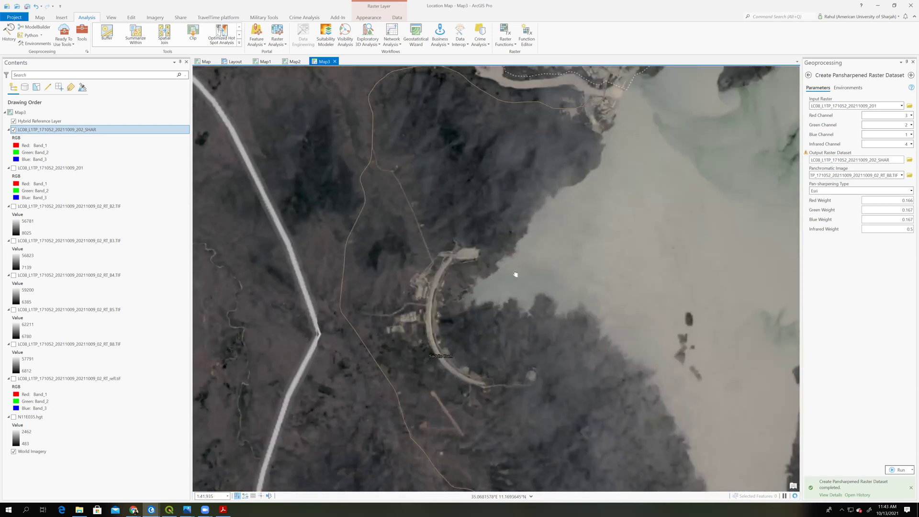
scroll(546, 190, "up", 3)
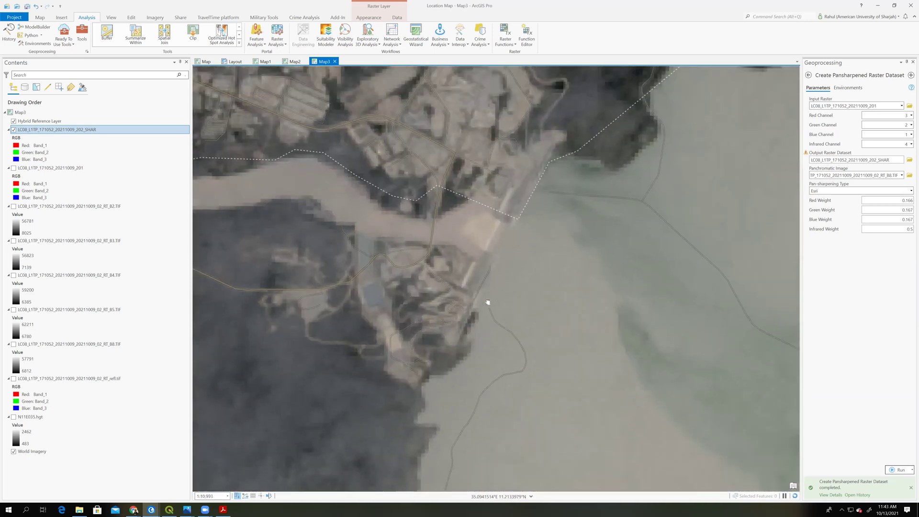
left_click_drag(548, 207, 476, 230)
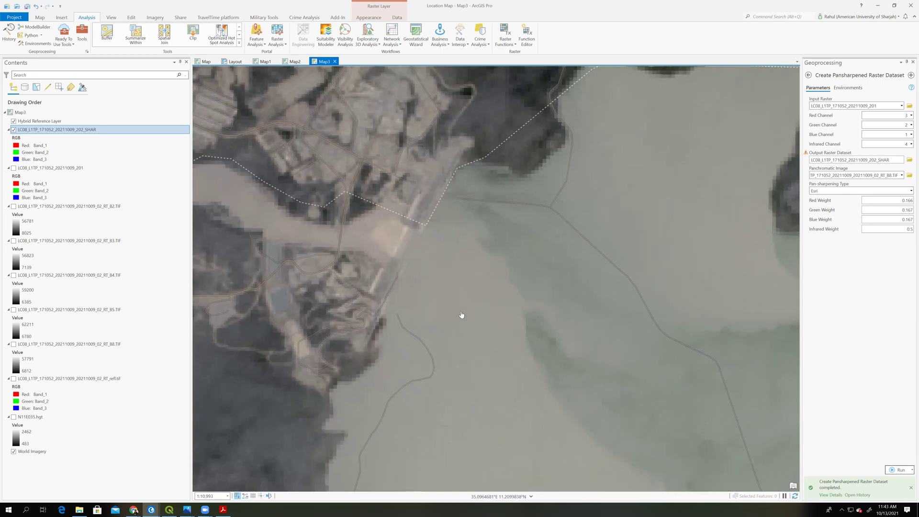
left_click_drag(461, 314, 437, 298)
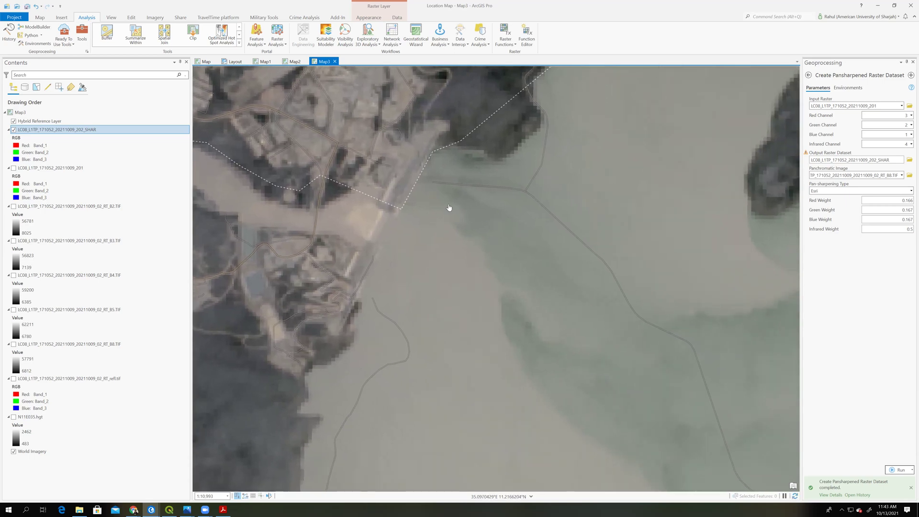
left_click_drag(449, 207, 465, 209)
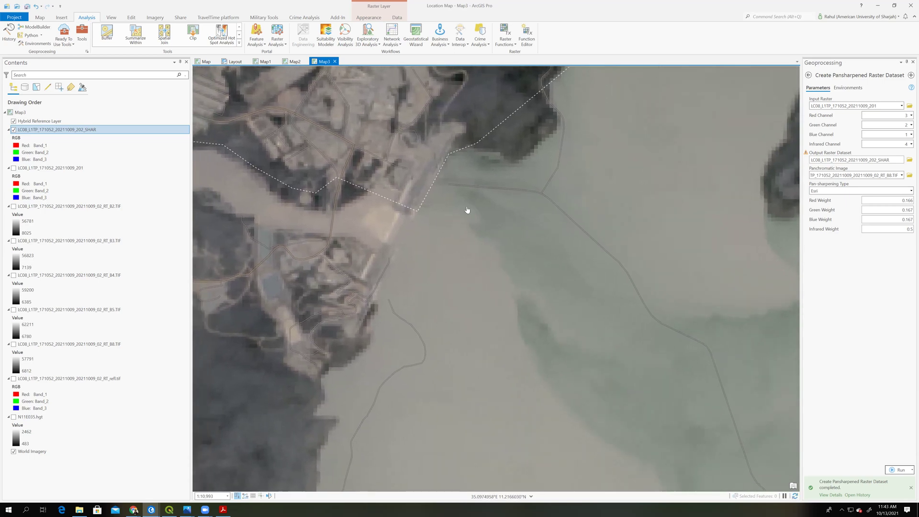
Flick the _202_SHAR layer on and off over the _201 composite, leaving both switched on.
left_click(14, 130)
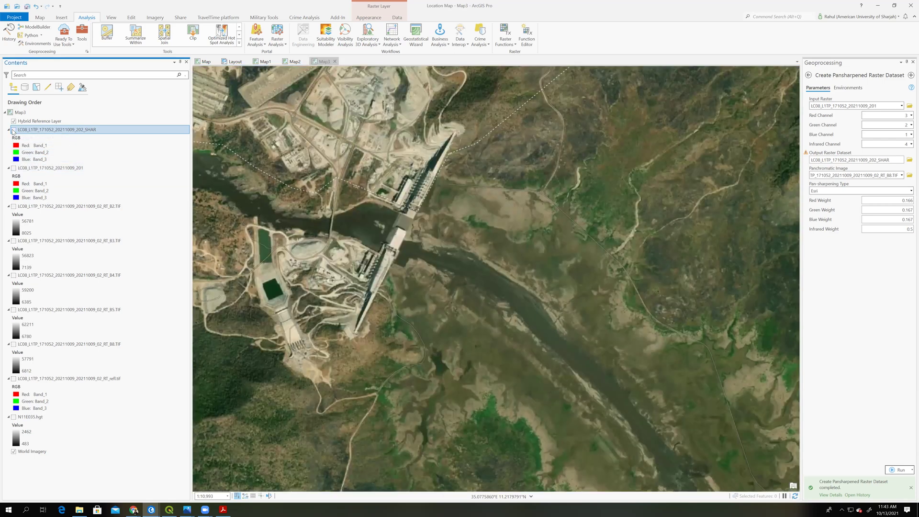
left_click(13, 168)
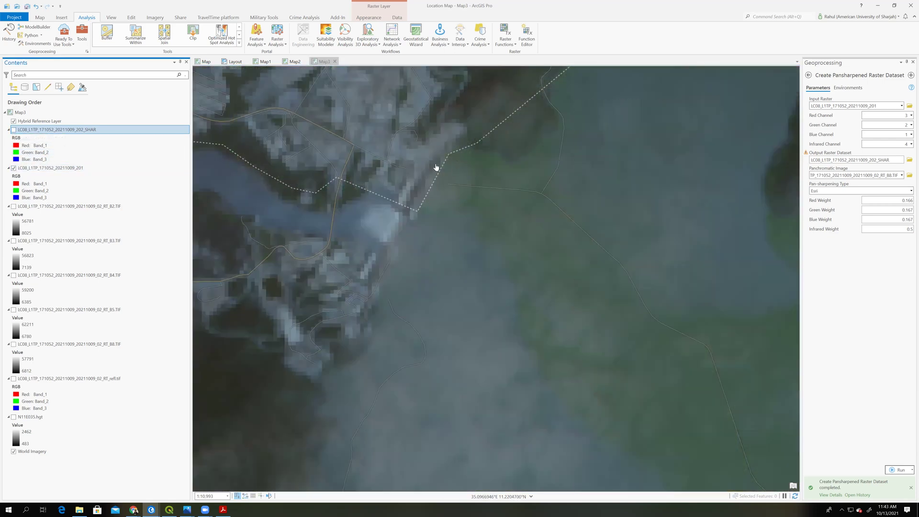
left_click(14, 130)
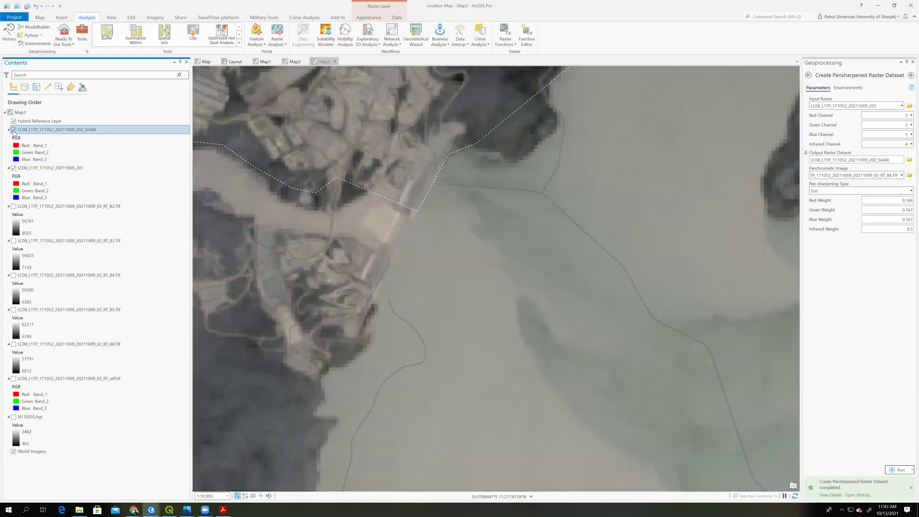
left_click(14, 130)
left_click(14, 130)
left_click(14, 130)
left_click(14, 130)
scroll(402, 266, "down", 2)
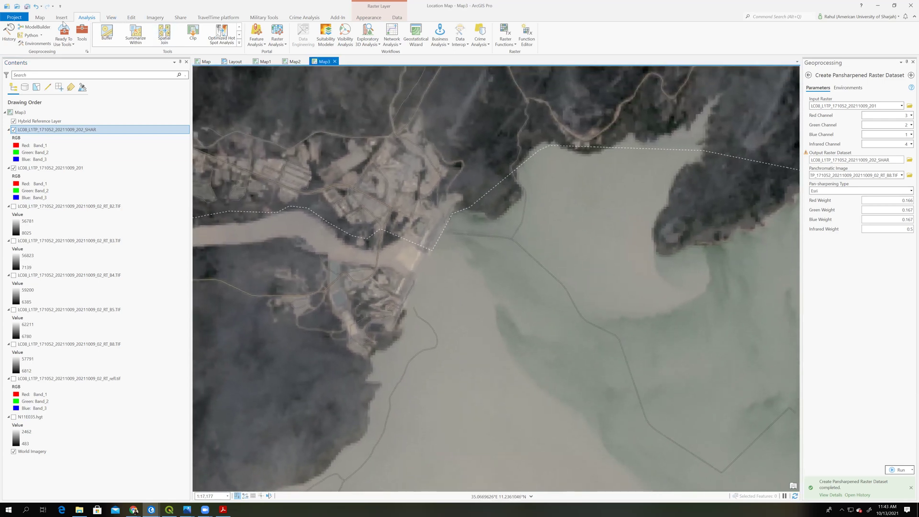
left_click(41, 19)
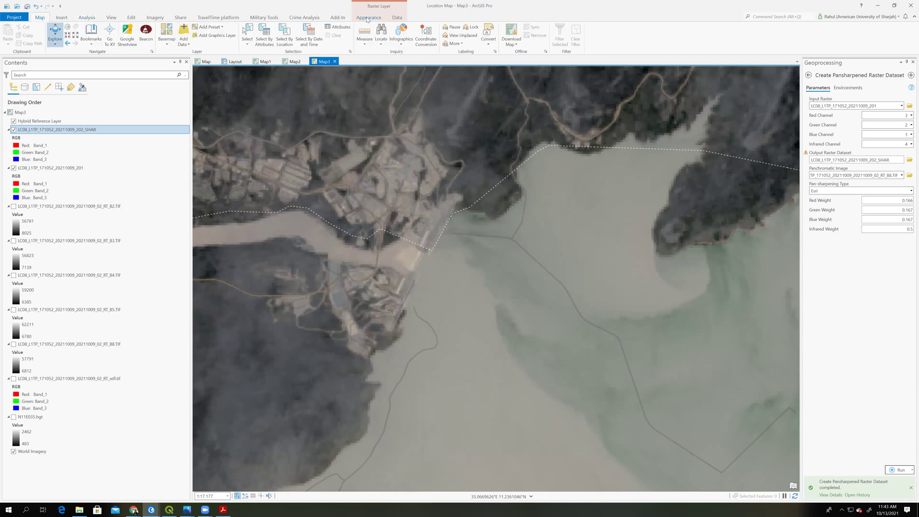
Swipe the pansharpened raster back over the dam and reservoir to reveal the original composite underneath.
left_click(368, 18)
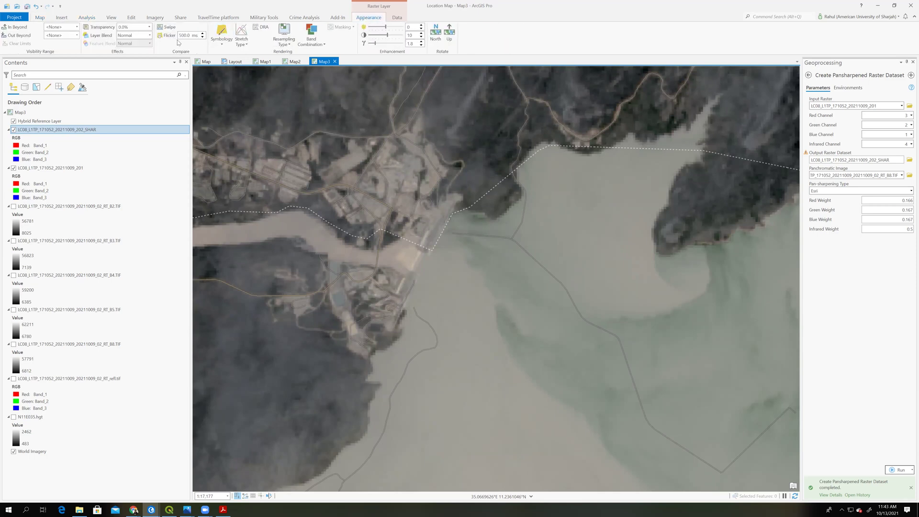
left_click(167, 27)
left_click_drag(467, 182, 564, 171)
scroll(535, 213, "down", 3)
left_click_drag(564, 299, 606, 69)
scroll(608, 234, "down", 5)
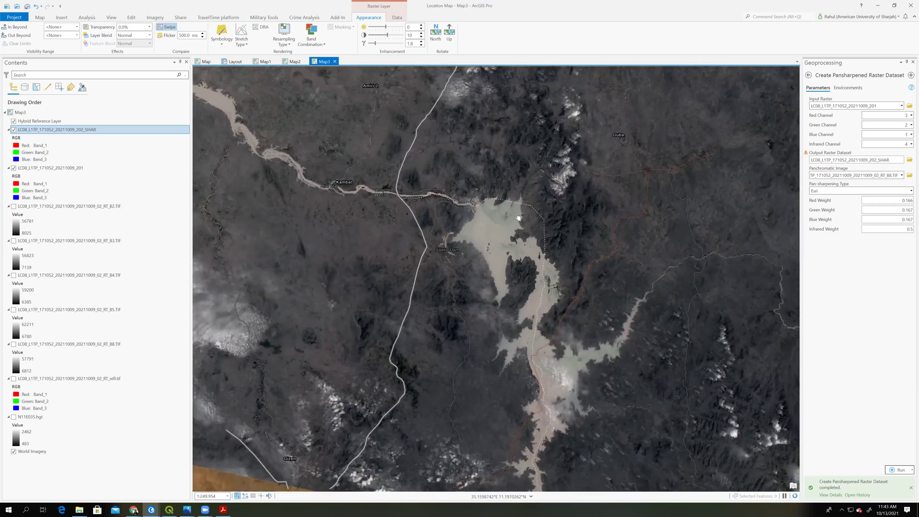
scroll(529, 220, "down", 4)
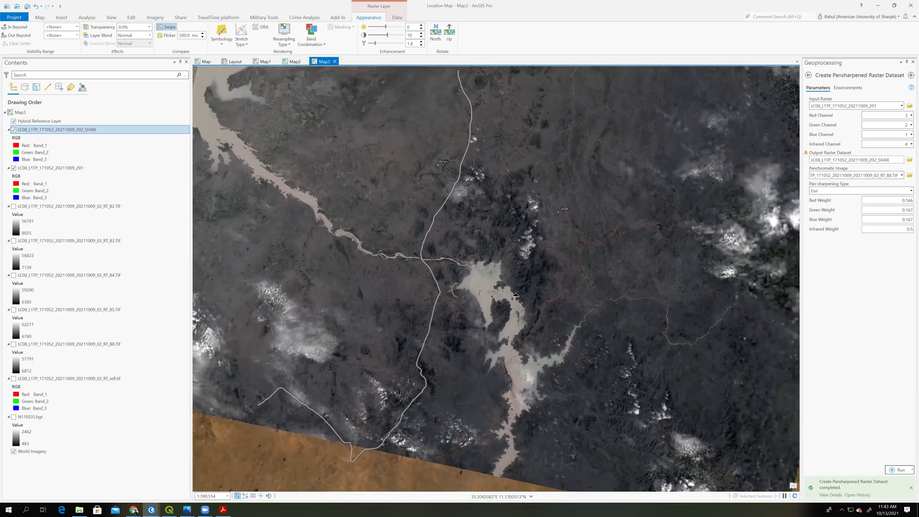